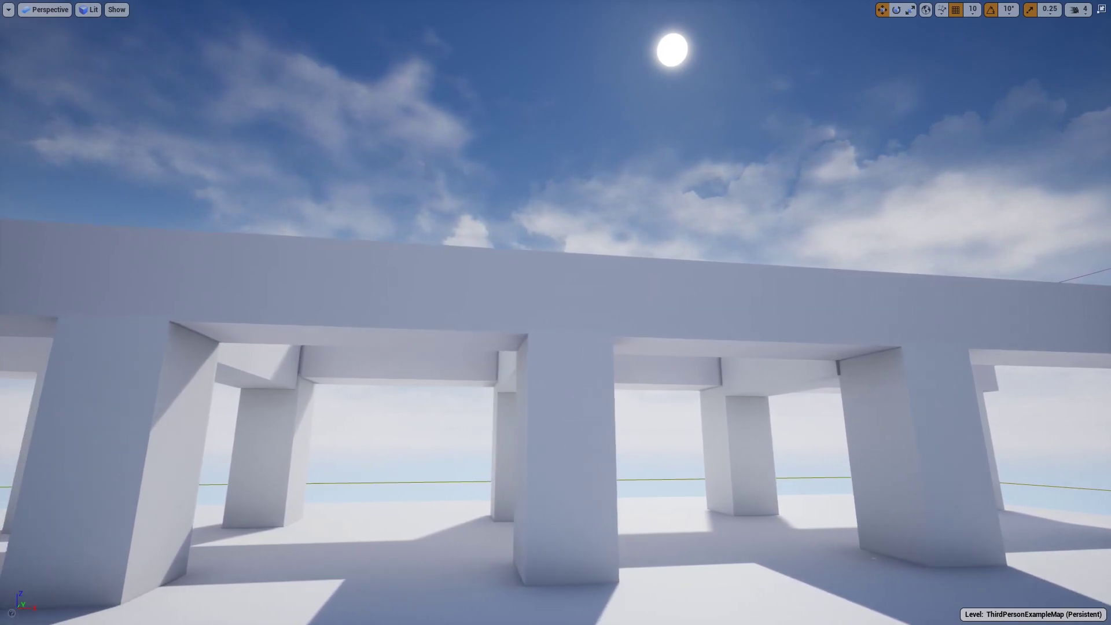
Leave the full-screen viewport and select the directional Light Source, bringing its Light Shafts settings into view
key(F11)
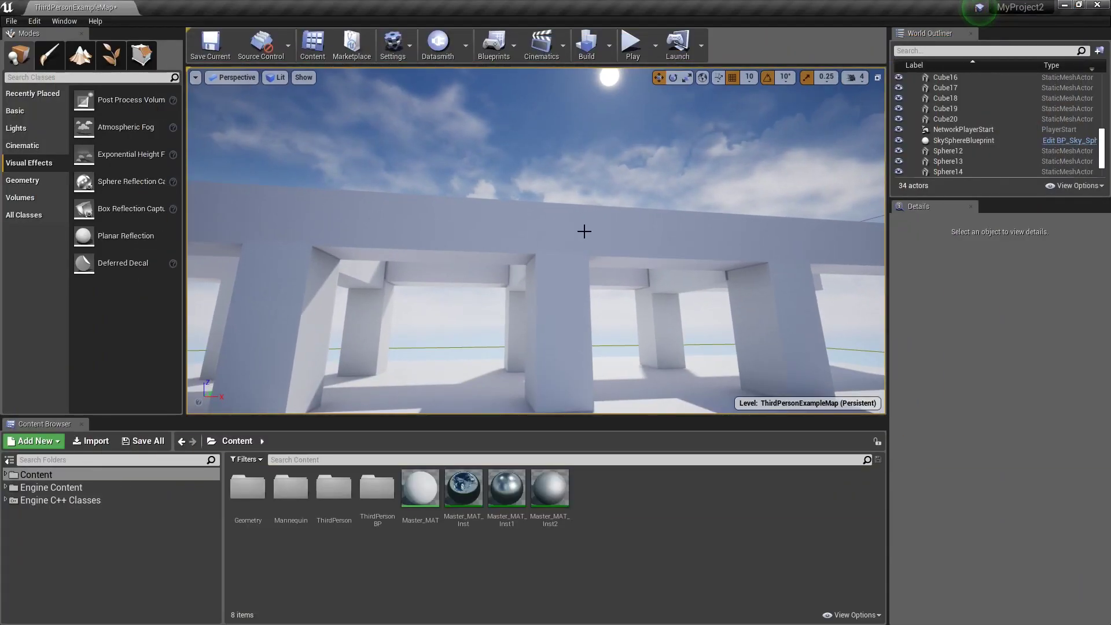
key(a)
right_drag(584, 231, 509, 210)
key(a)
key(a)
key(a)
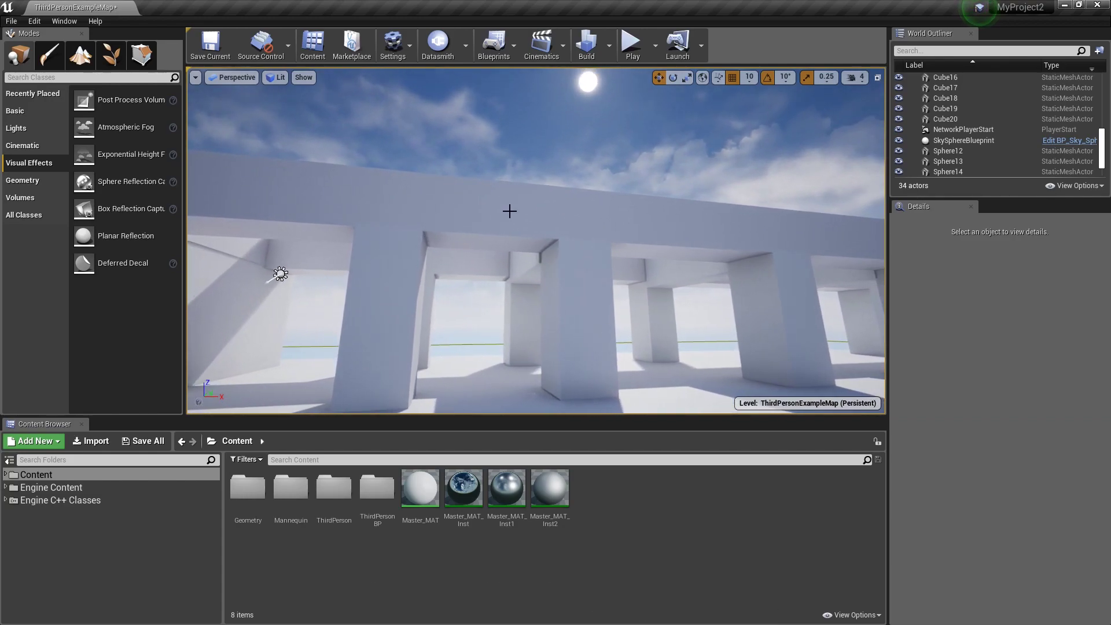
click(280, 273)
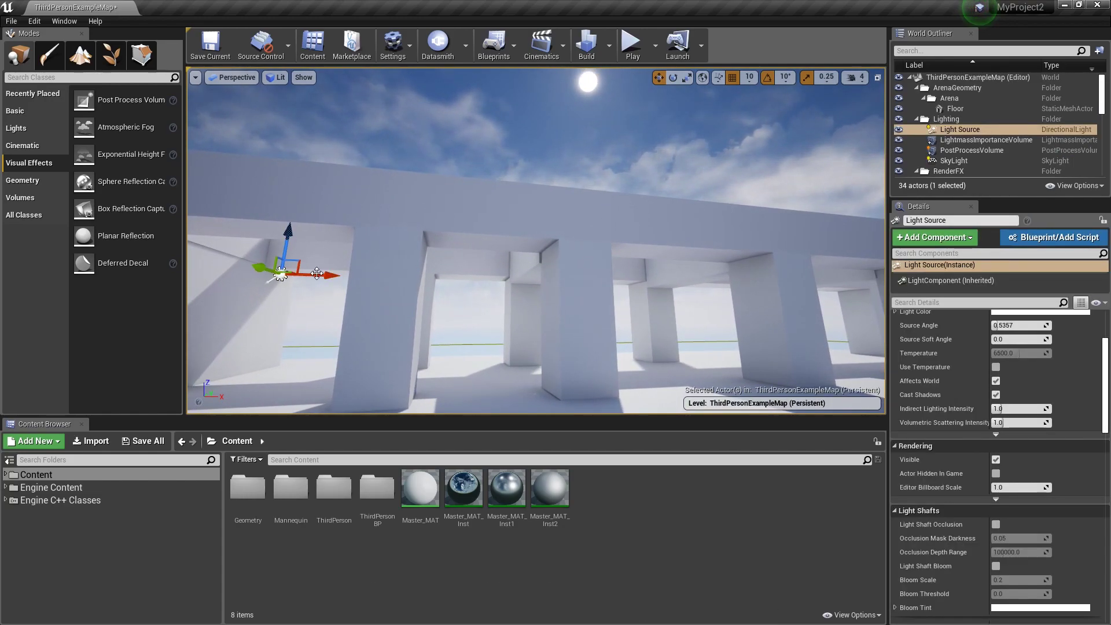
scroll(947, 376, up, 4)
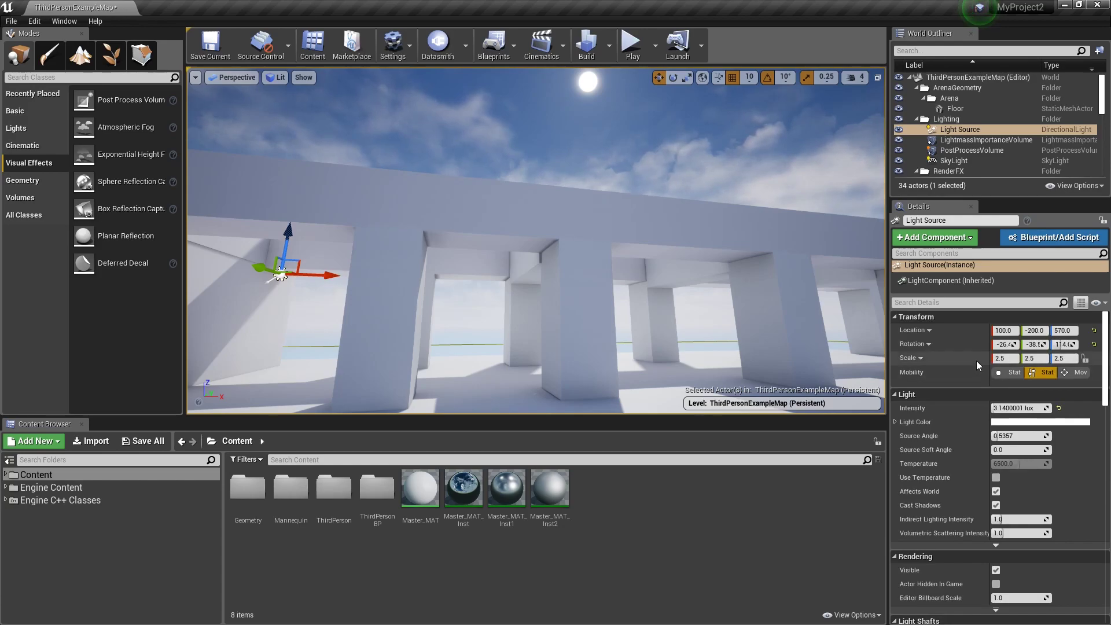
scroll(946, 356, down, 4)
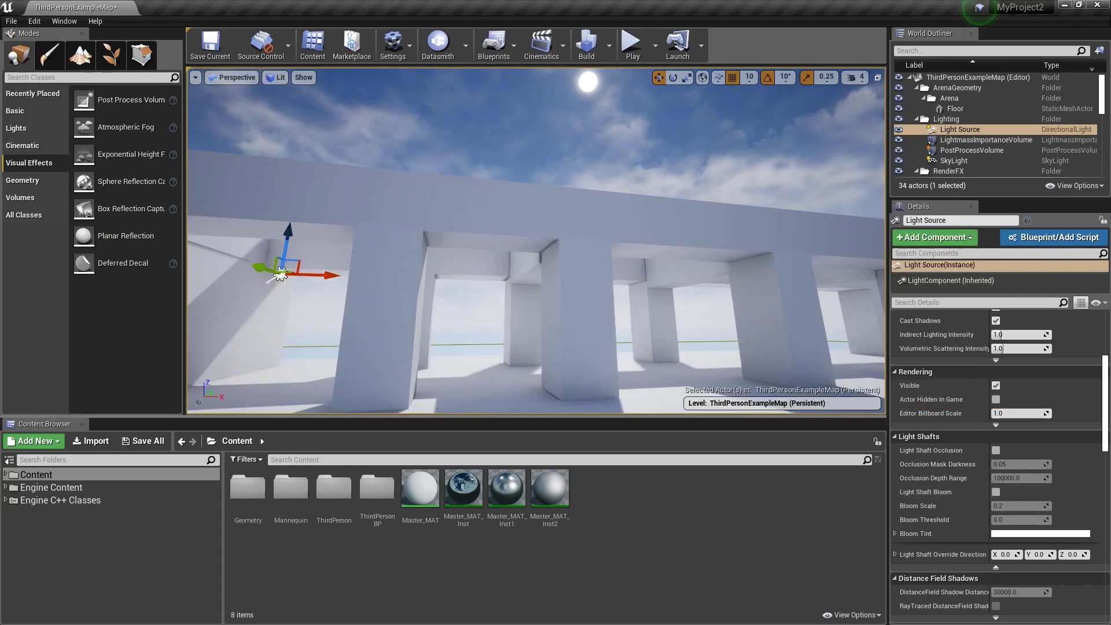
Enable Light Shaft Occlusion on the Light Source and check the sun behind the upper beam
right_drag(744, 399, 818, 359)
key(w)
key(w)
key(w)
key(d)
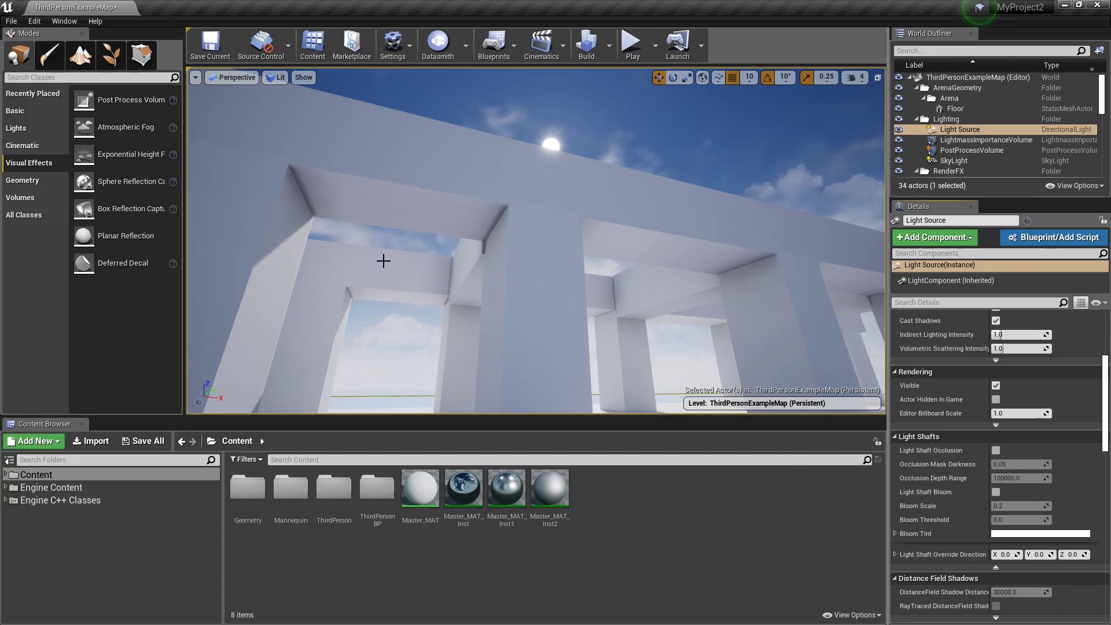
click(996, 450)
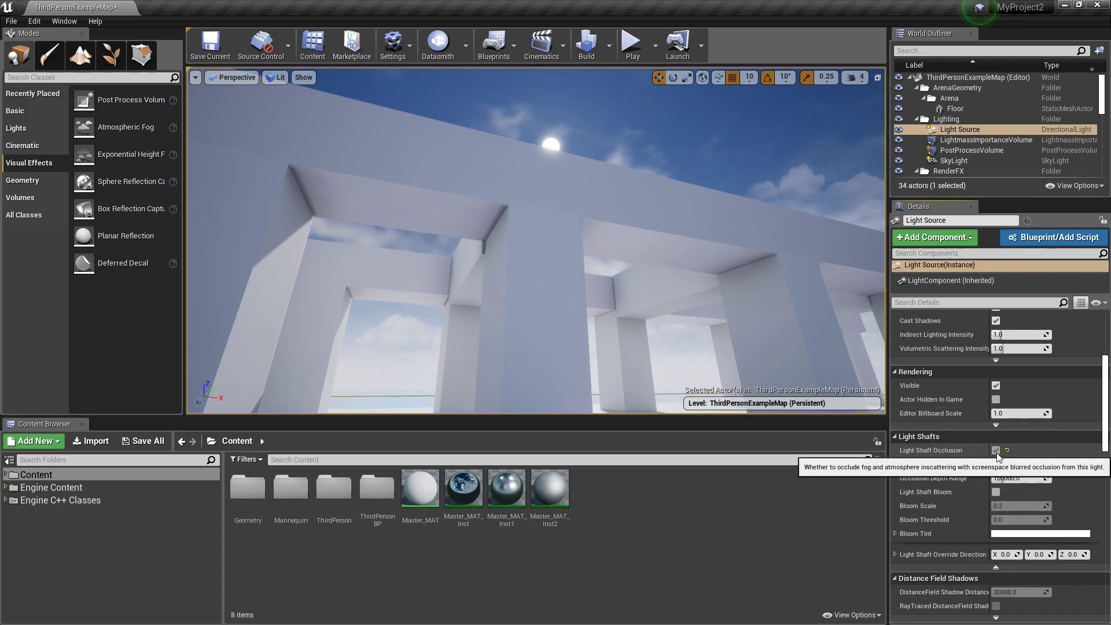
click(998, 454)
right_drag(637, 249, 645, 217)
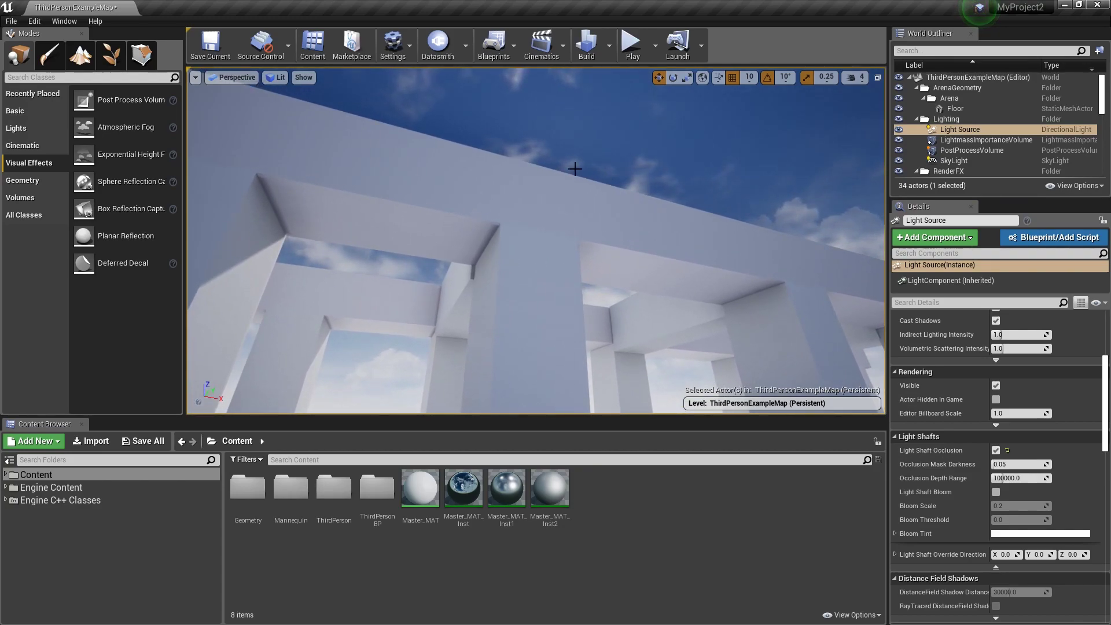
Compare the sky and structure with Light Shaft Occlusion off and on from several angles, leaving it off
click(995, 450)
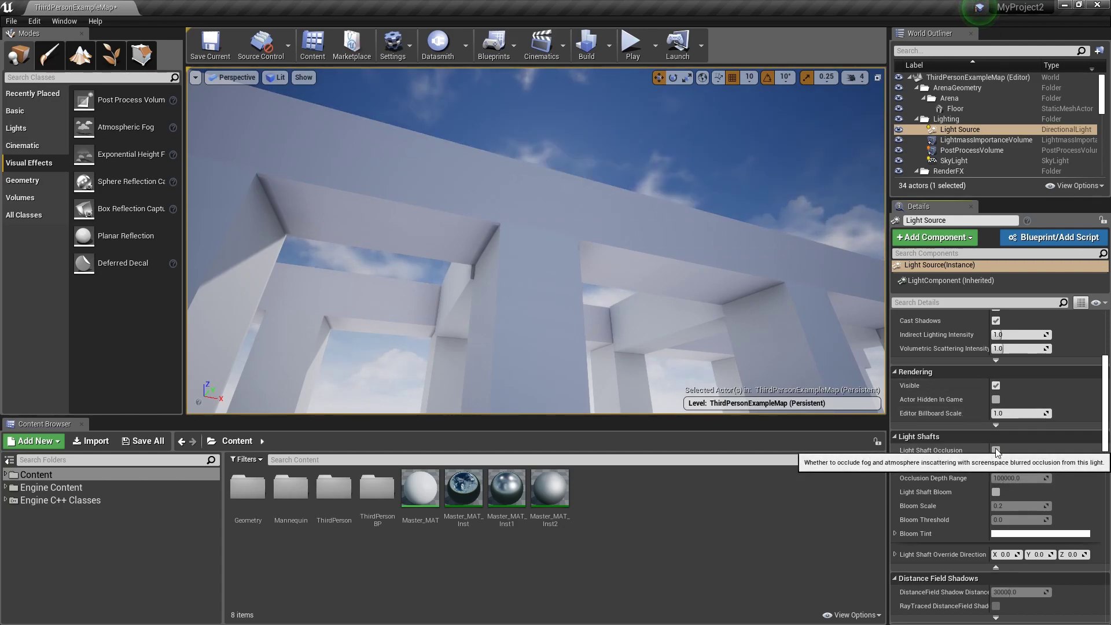
click(996, 450)
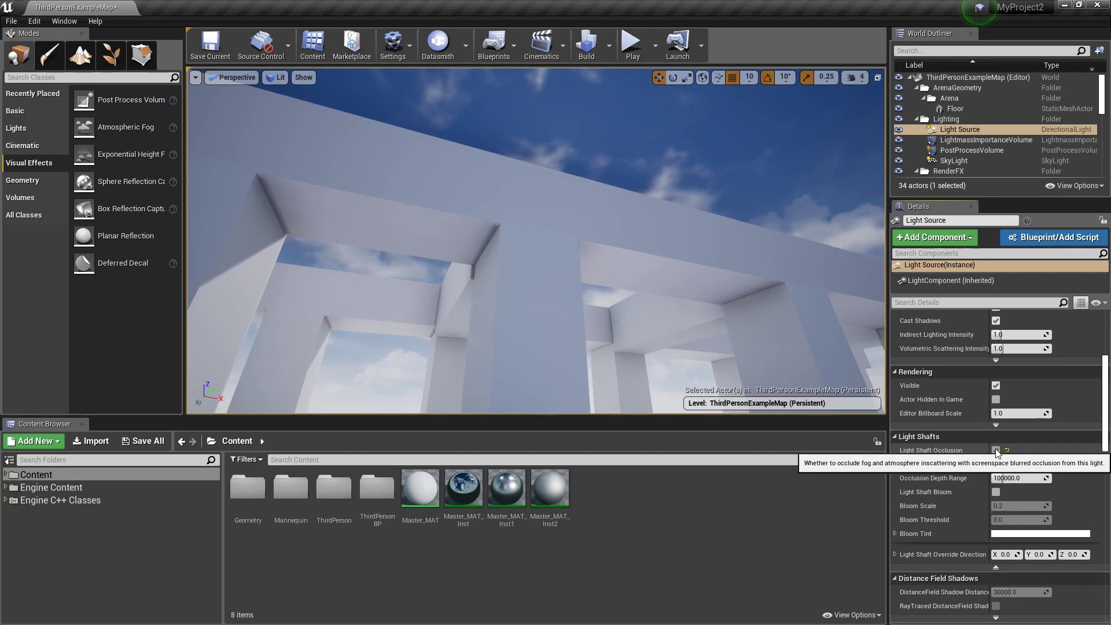
click(996, 450)
click(996, 450)
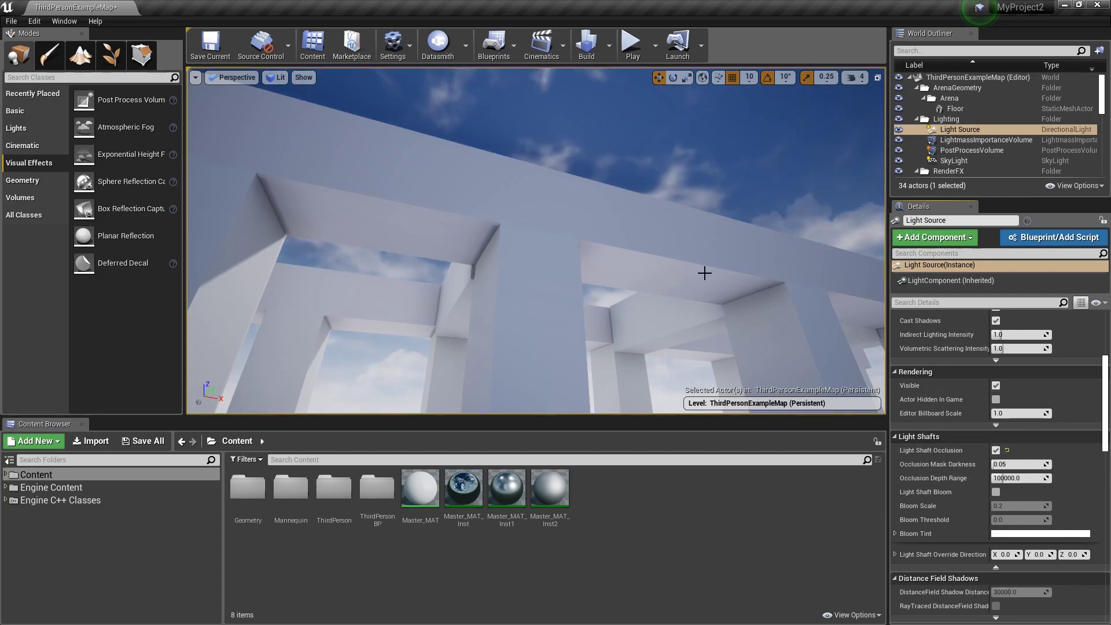
right_drag(704, 273, 729, 315)
right_drag(635, 241, 635, 241)
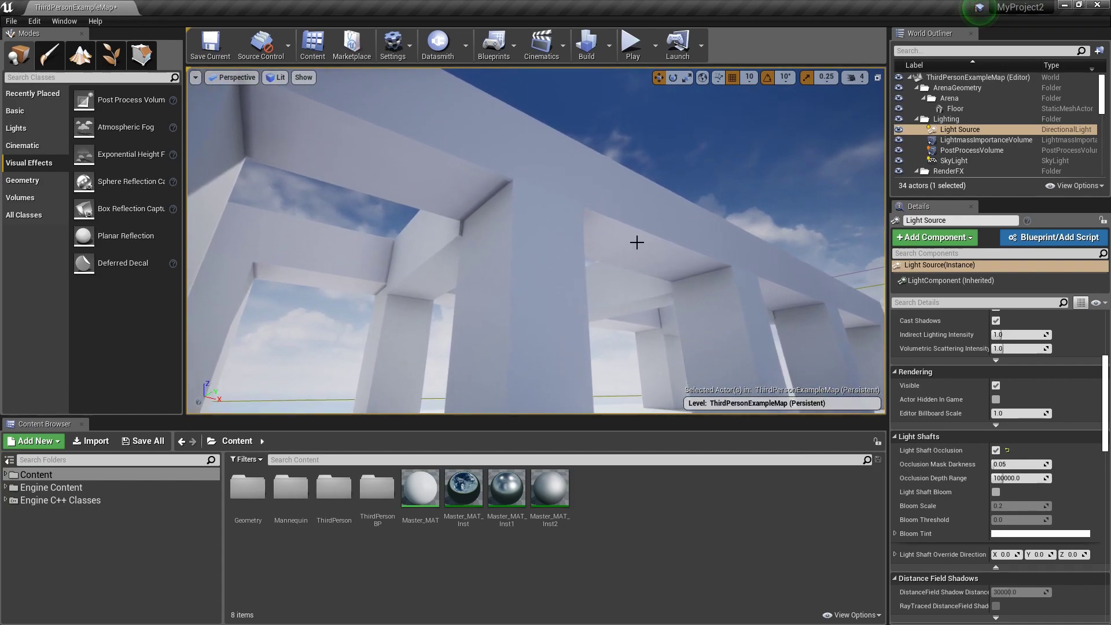
click(997, 450)
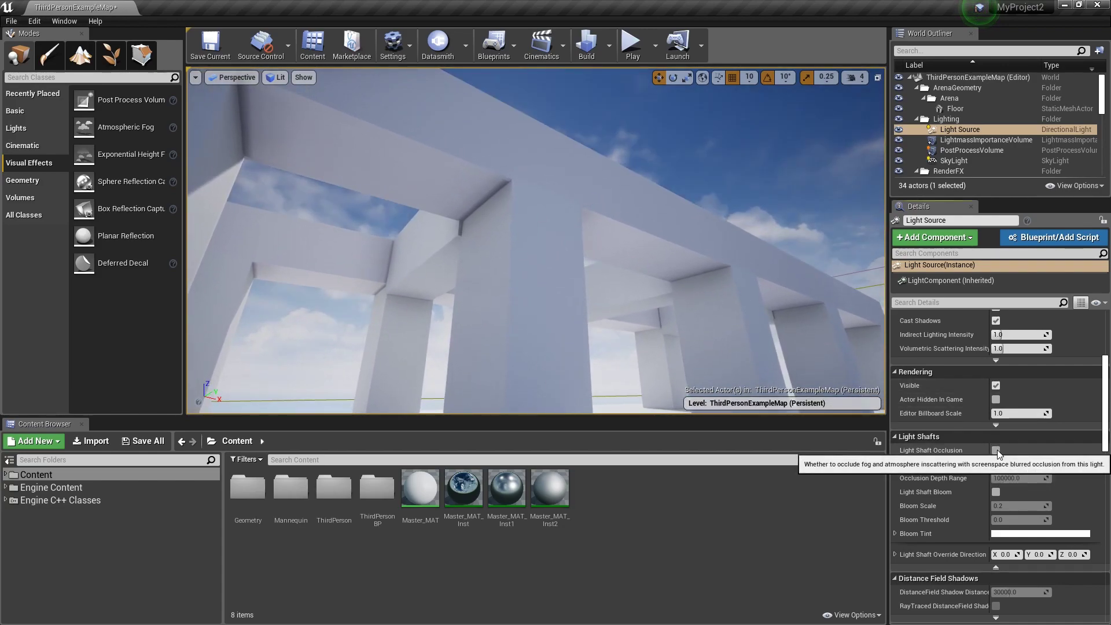
click(998, 450)
click(998, 451)
right_drag(730, 313, 694, 286)
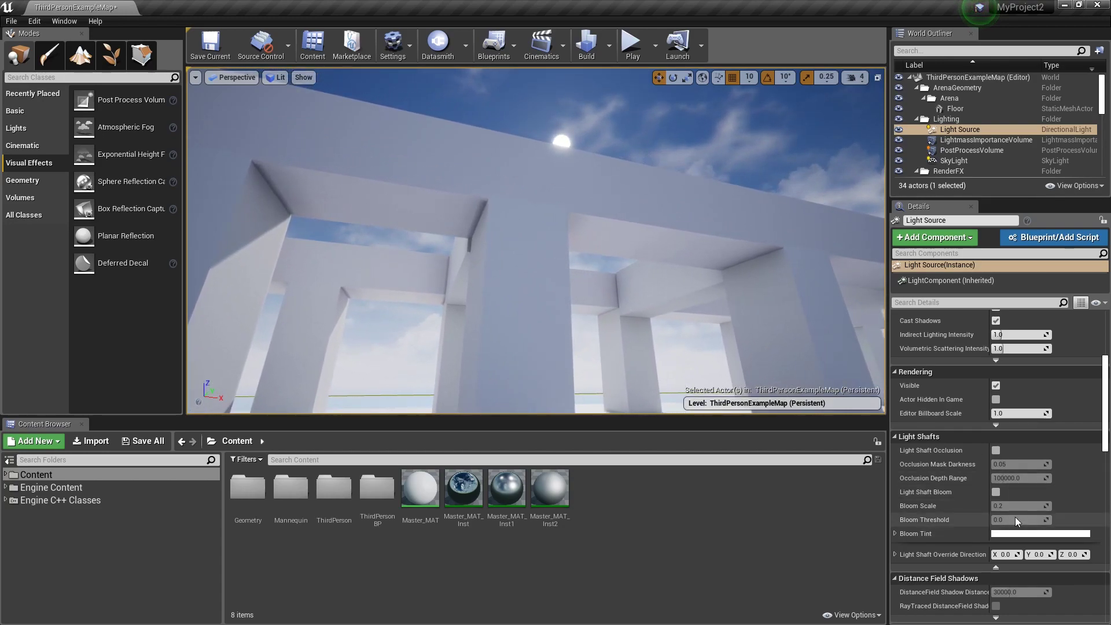
Enable Light Shaft Bloom on the Light Source and set its Bloom Scale to 0.01
click(996, 492)
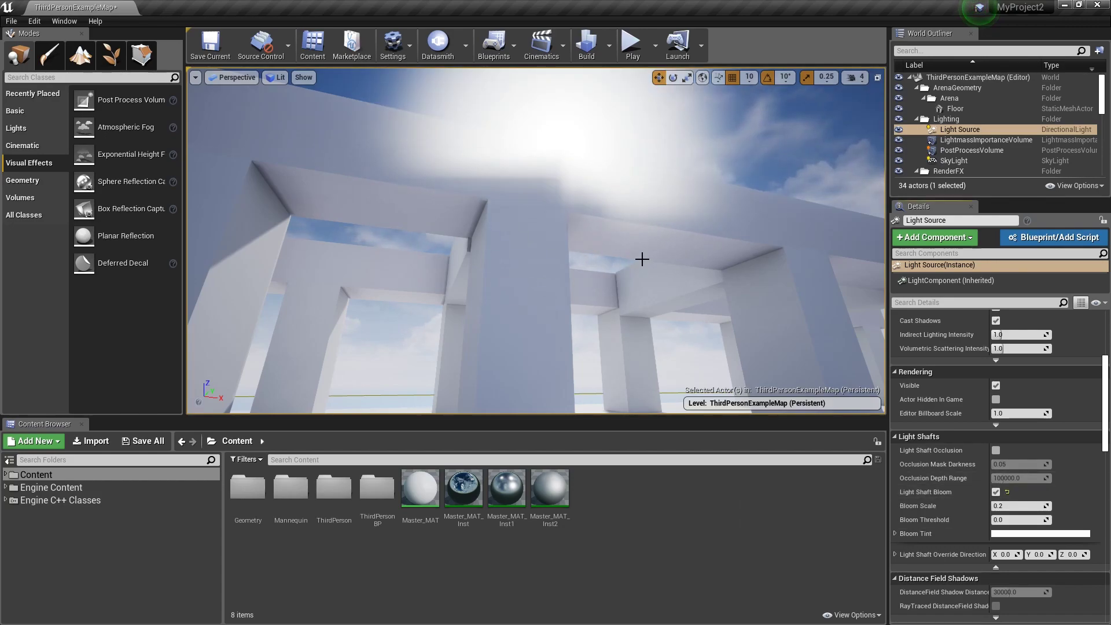
mouse_move(640, 258)
right_down()
mouse_move(633, 252)
mouse_move(625, 285)
mouse_move(621, 249)
right_up()
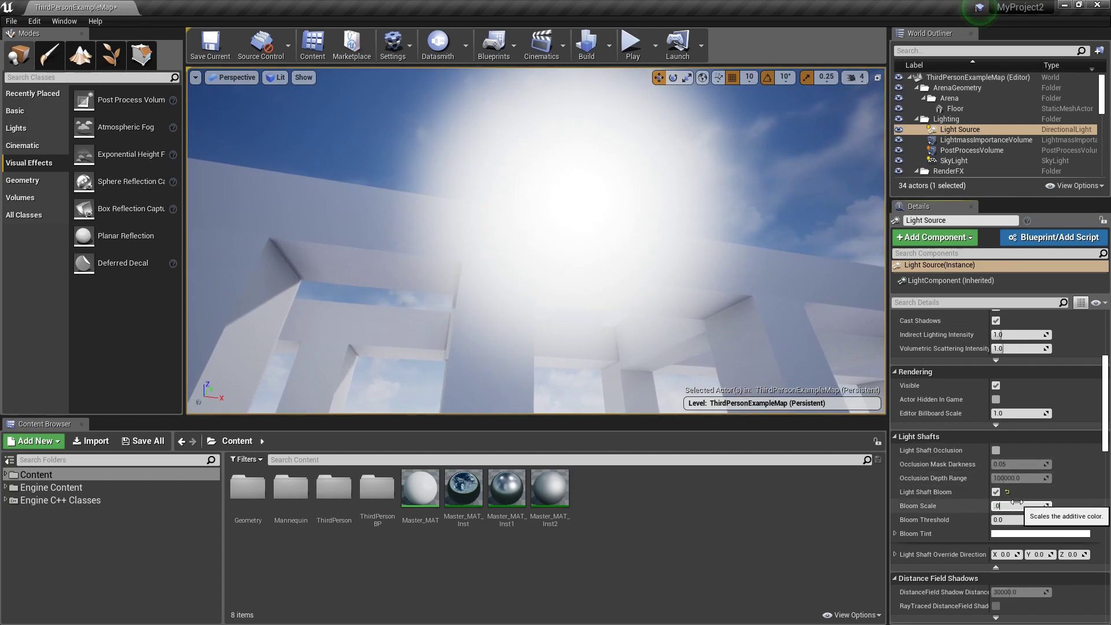
text(1)
key(Return)
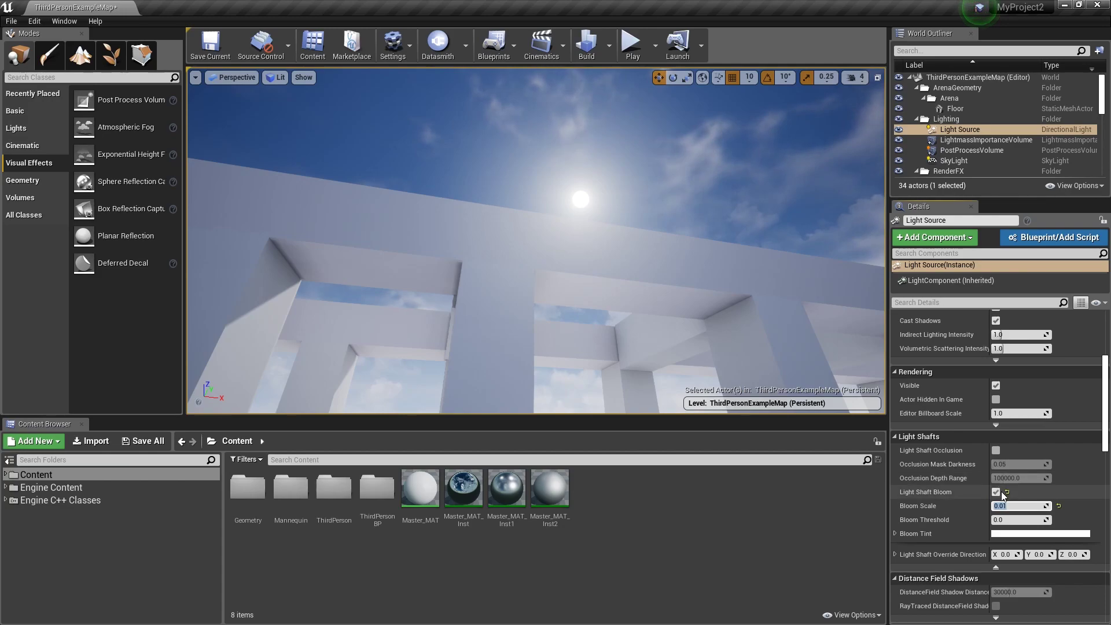
Compare the sun's glow with Light Shaft Bloom off and on, leaving it on
click(996, 492)
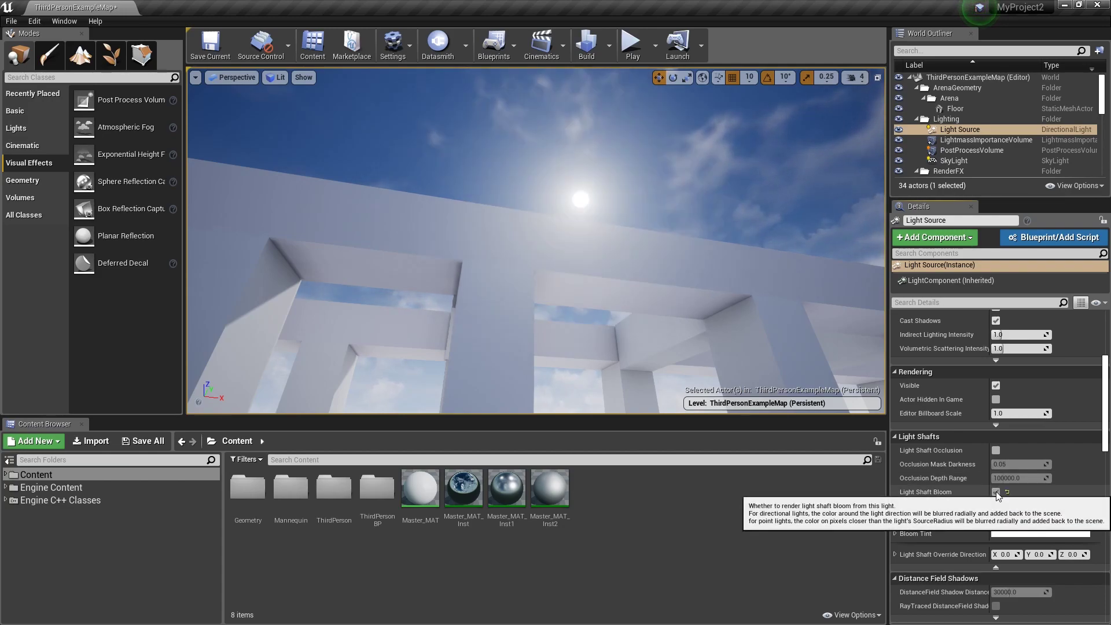
click(997, 492)
right_drag(536, 240, 578, 255)
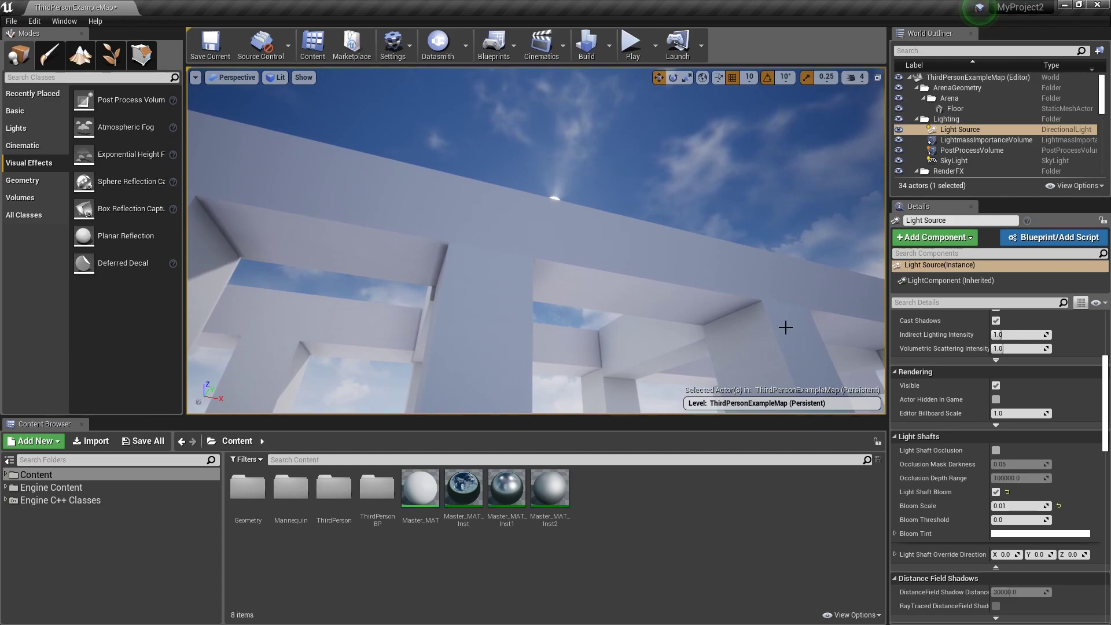
Enable Light Shaft Occlusion alongside the bloom and view the whole colonnade
click(996, 450)
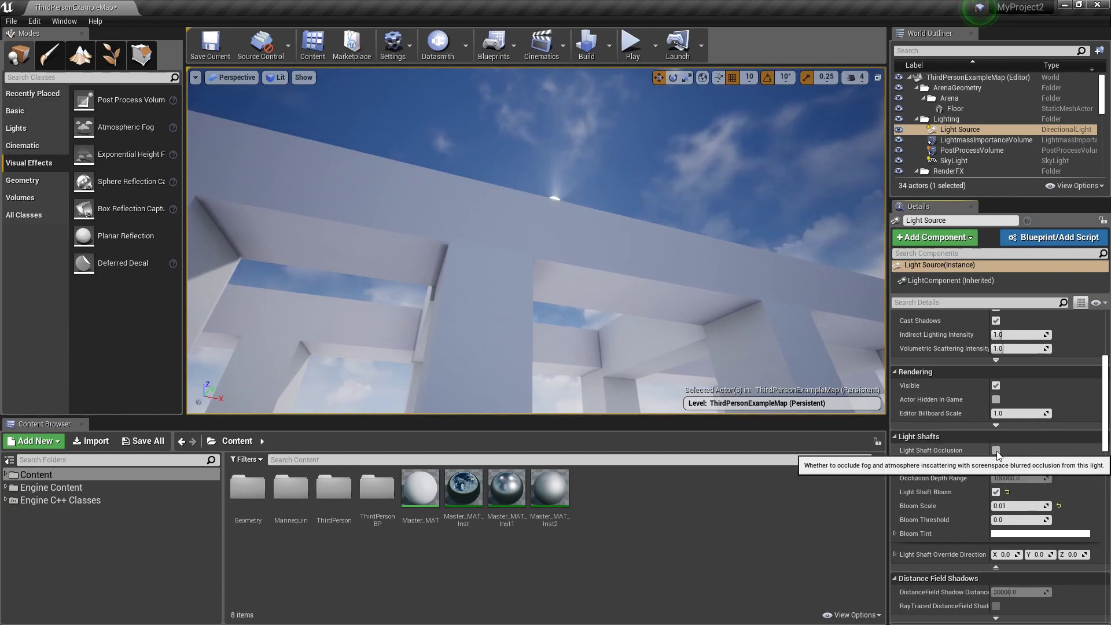
mouse_move(854, 379)
right_down()
mouse_move(863, 401)
mouse_move(842, 399)
mouse_move(845, 385)
mouse_move(845, 403)
mouse_move(833, 394)
right_up()
key(s)
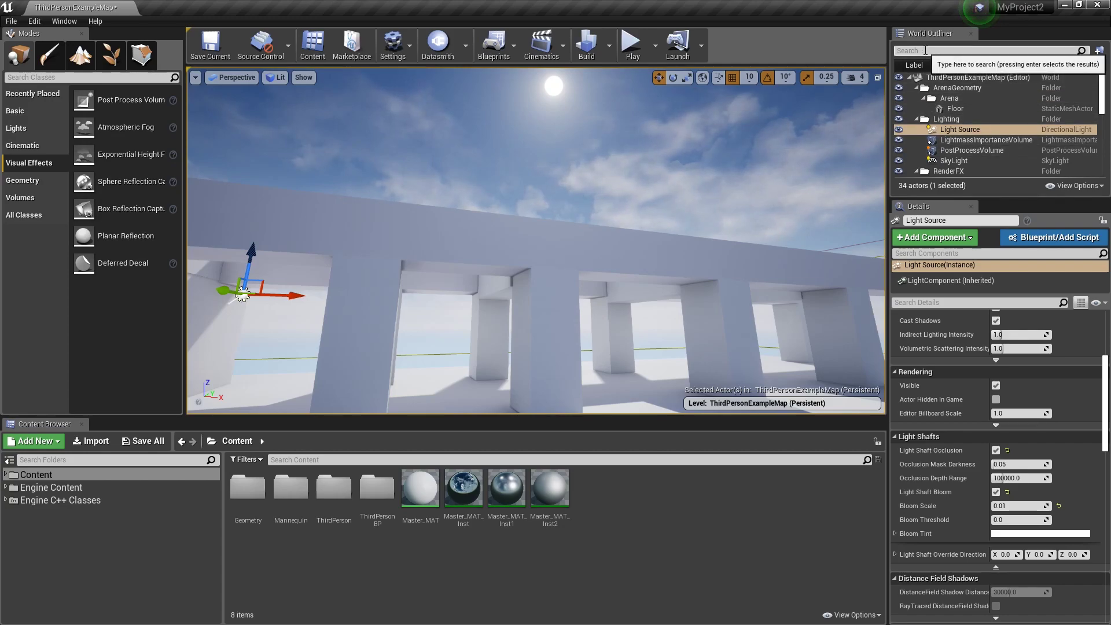
Filter the scene's actors by "atmo" and select the AtmosphericFog actor
text(atmo)
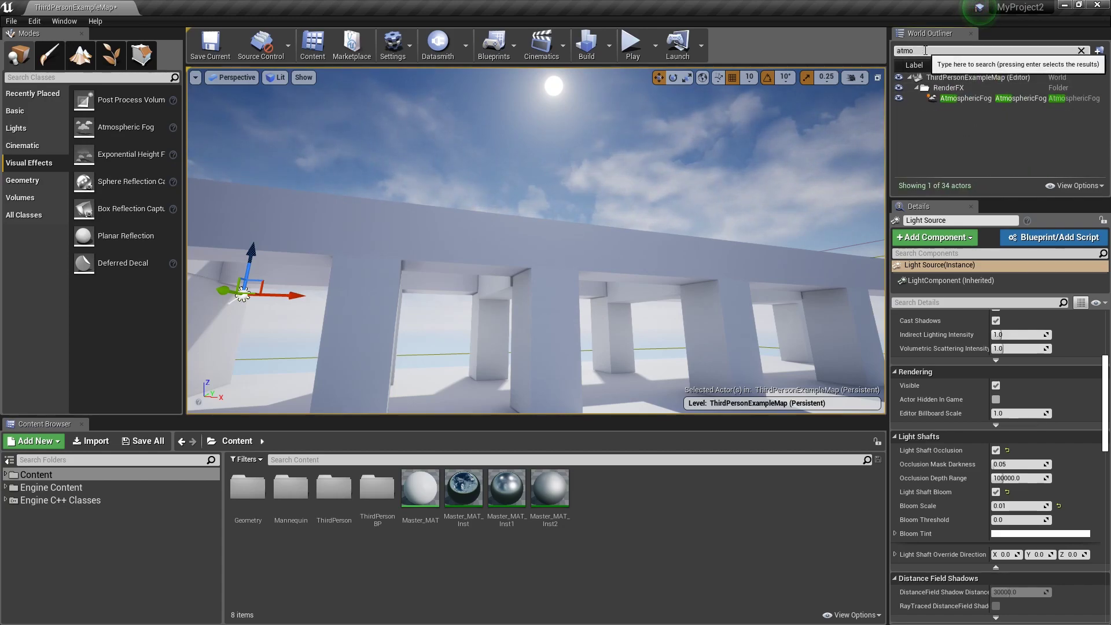
click(964, 99)
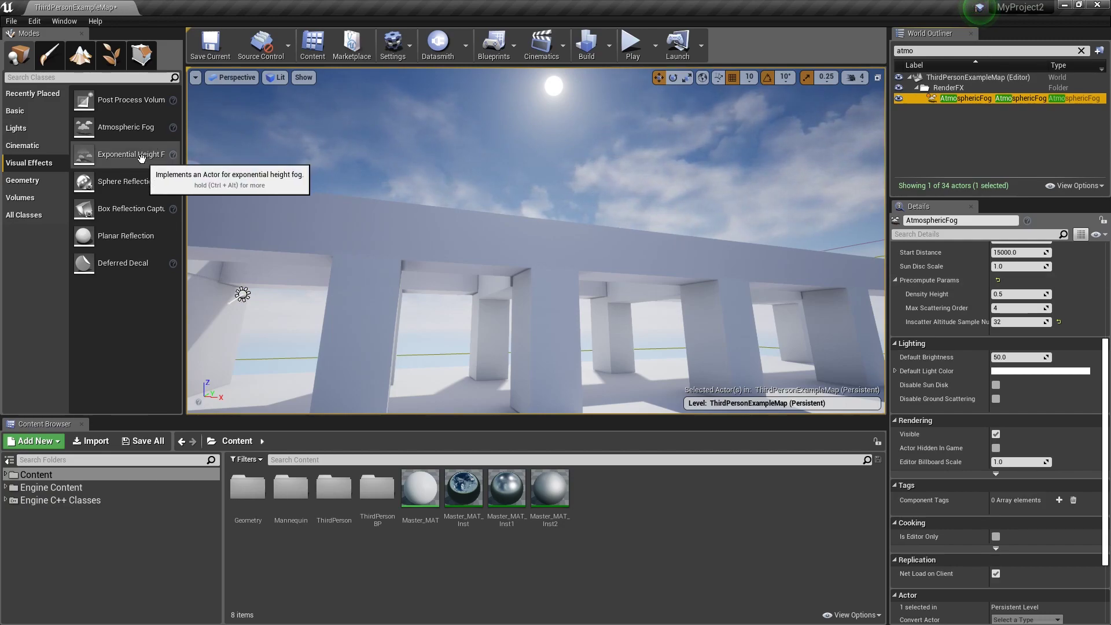
Place an Exponential Height Fog actor among the pillars at height 240 and set its Fog Density to 0.5
drag(129, 157, 589, 330)
drag(645, 394, 647, 391)
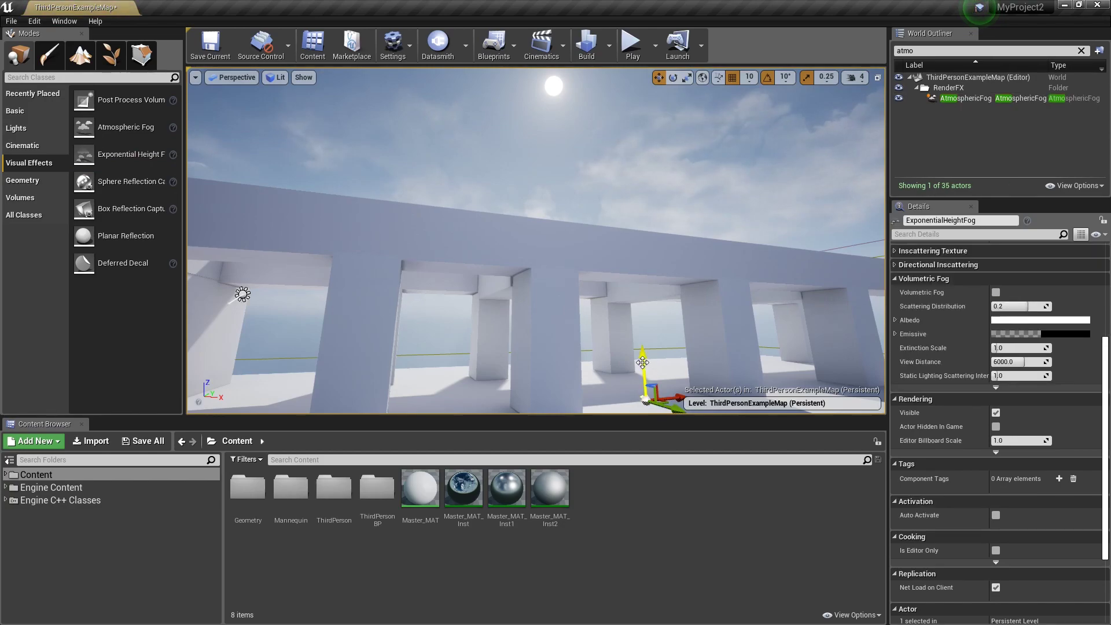
scroll(990, 350, up, 6)
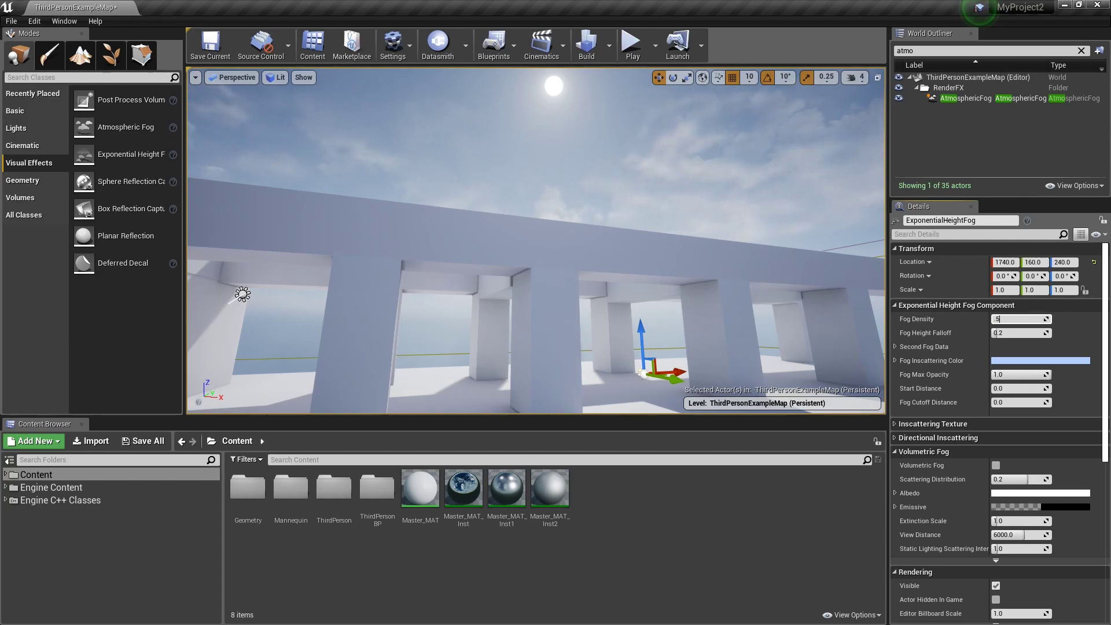
key(Return)
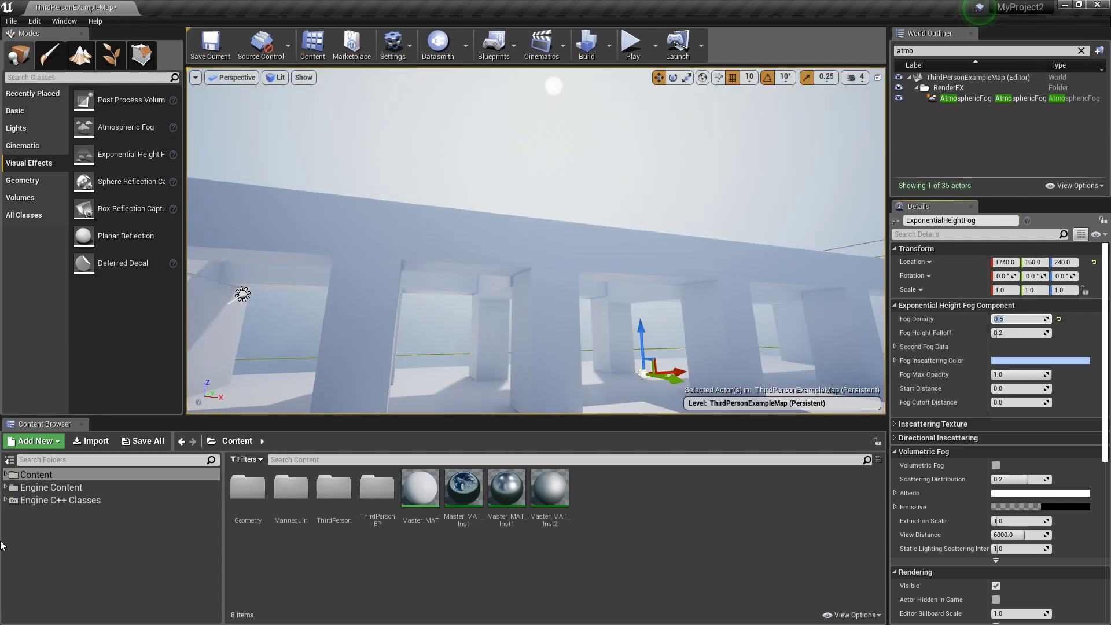
Select the directional Light Source among the pillars and raise its Occlusion Mask Darkness to about 0.114
right_drag(513, 335, 613, 342)
key(a)
key(s)
key(a)
right_drag(472, 324, 451, 316)
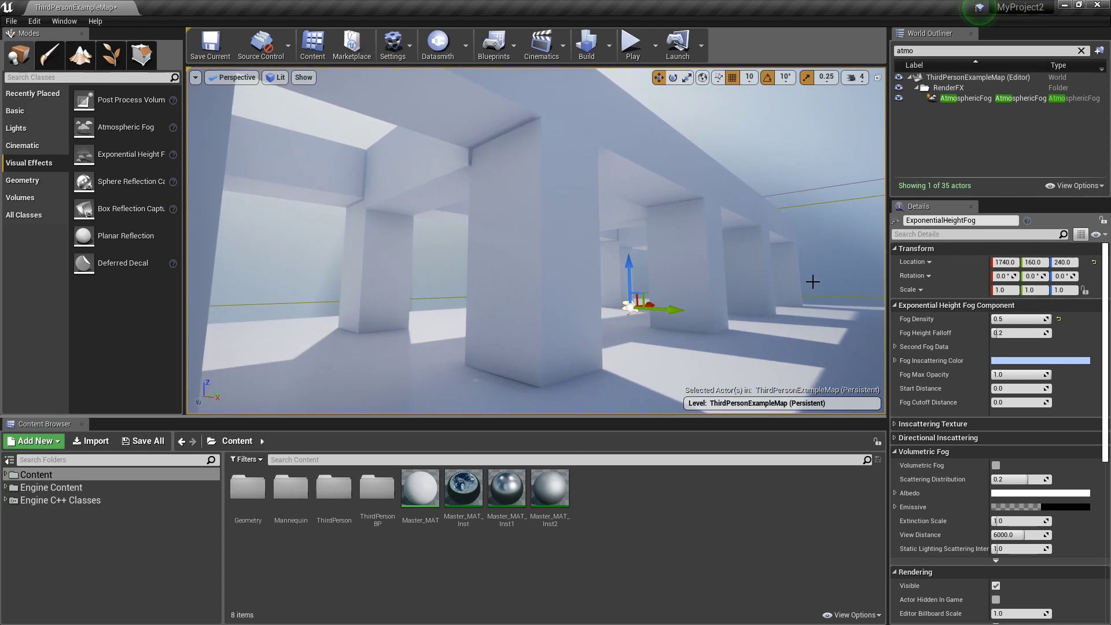
right_drag(642, 252, 541, 234)
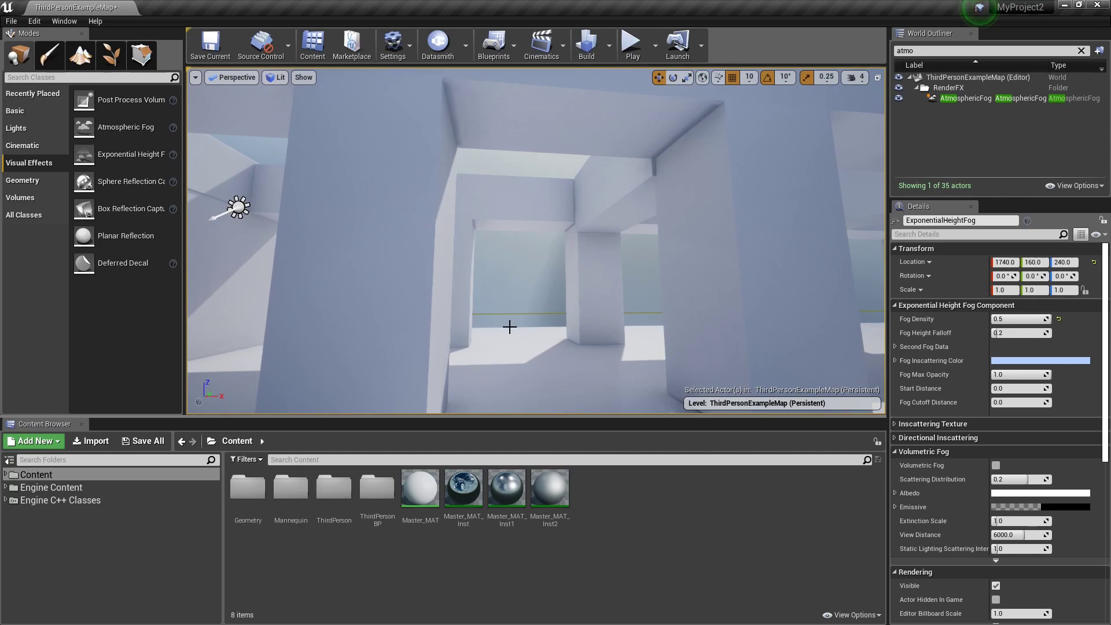
right_drag(509, 327, 463, 305)
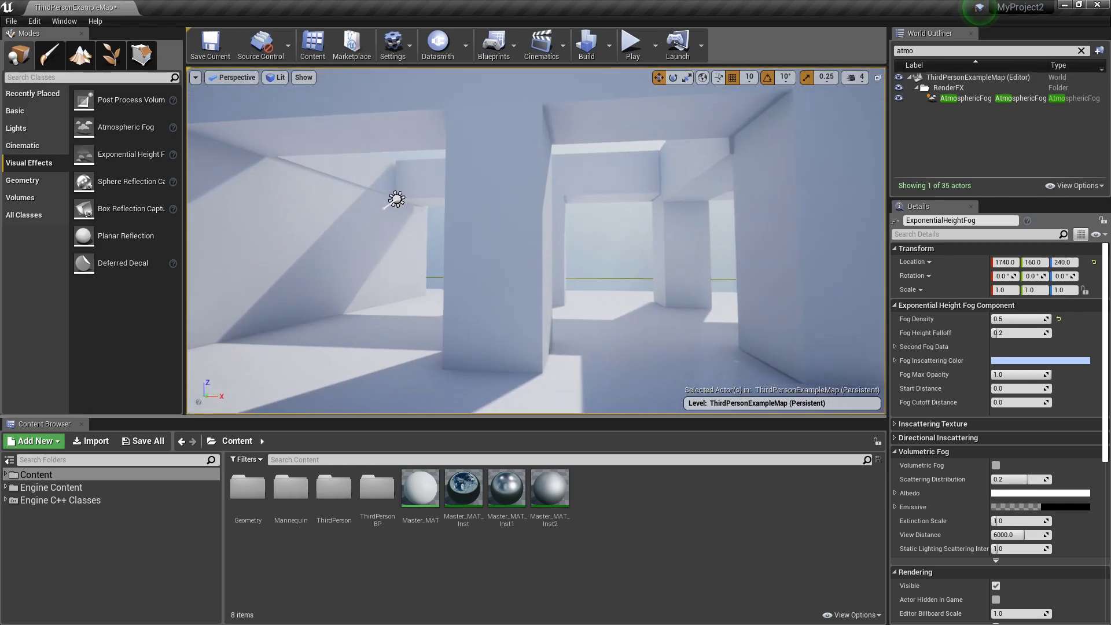
click(393, 199)
right_drag(378, 241, 509, 243)
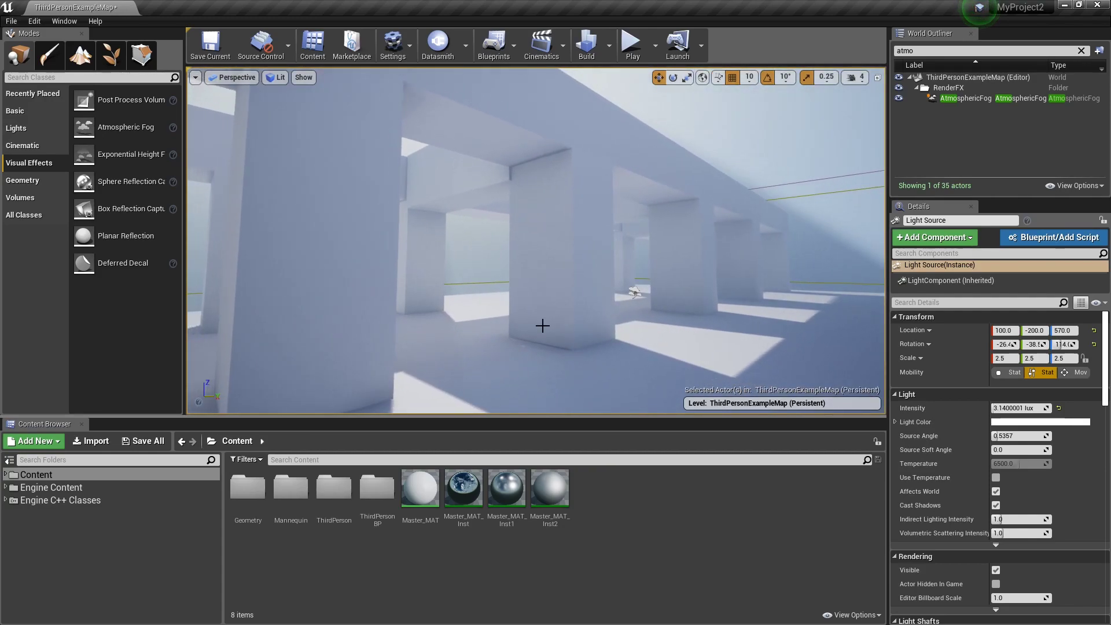
scroll(974, 443, down, 7)
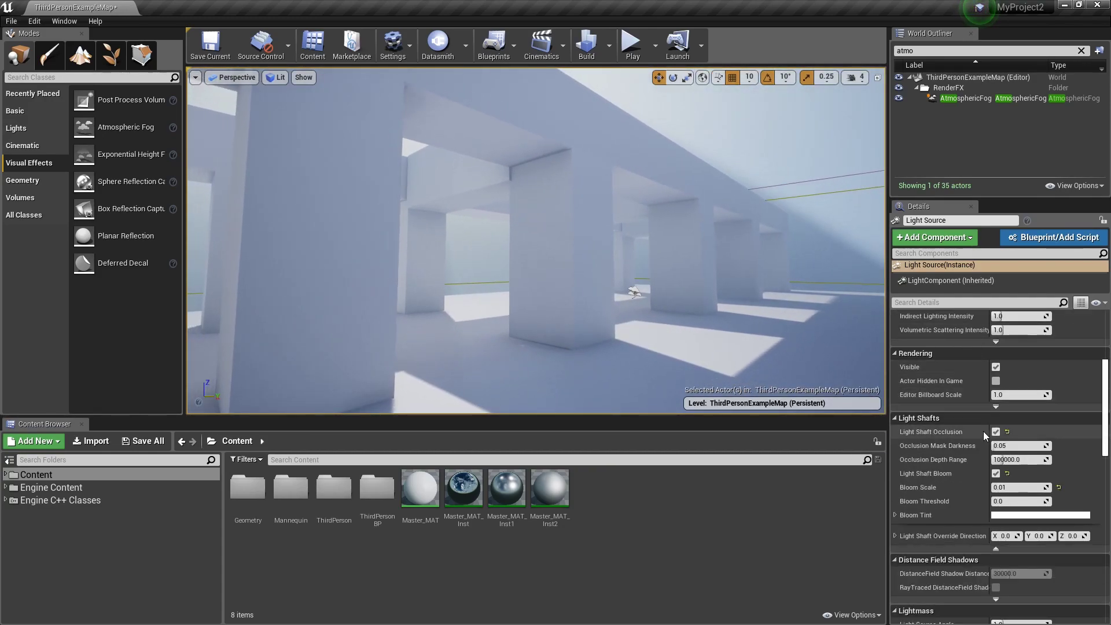
drag(994, 446, 998, 433)
Compare the foggy colonnade with Light Shaft Occlusion off and on, leaving it on
click(996, 432)
mouse_move(861, 373)
right_down()
mouse_move(832, 355)
mouse_move(855, 362)
right_up()
right_drag(530, 252, 529, 255)
click(997, 432)
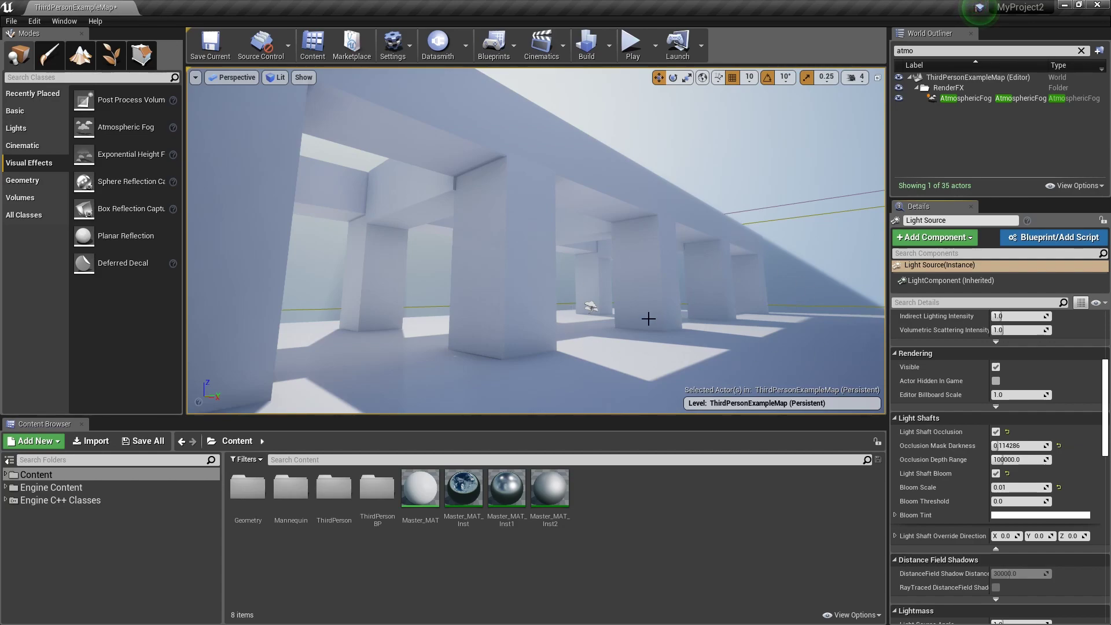
right_drag(680, 330, 881, 334)
click(996, 432)
click(998, 433)
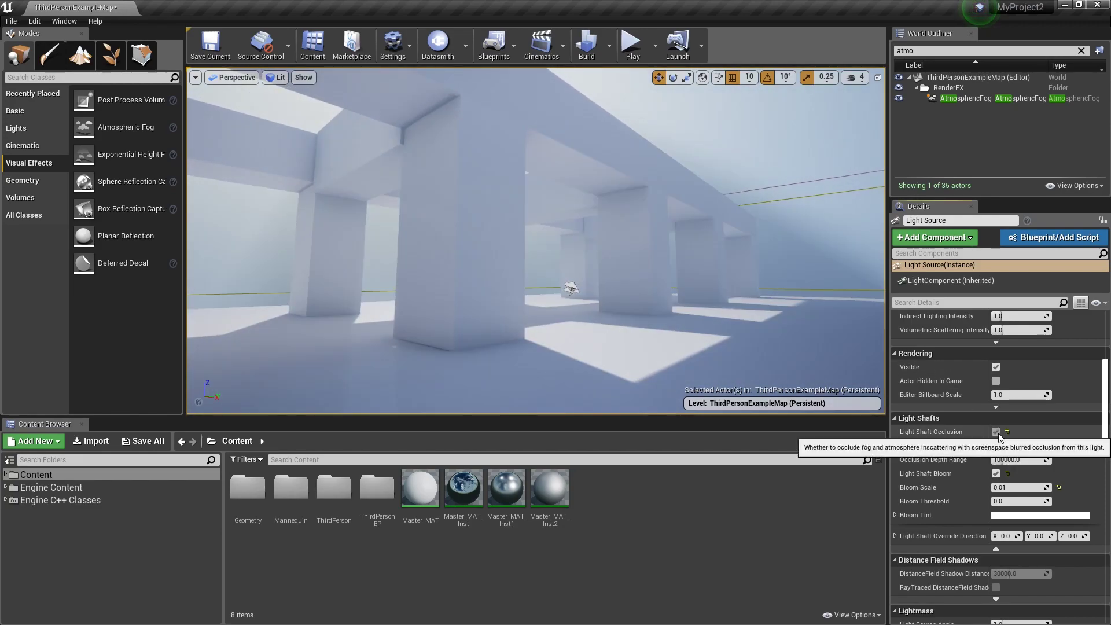
click(998, 433)
click(998, 433)
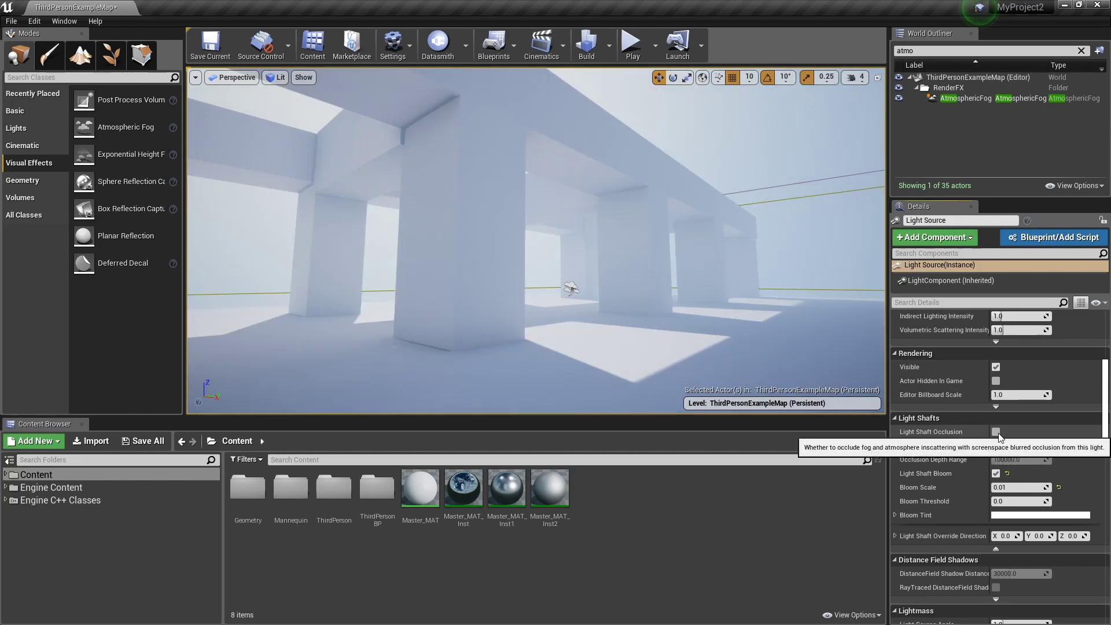
click(996, 432)
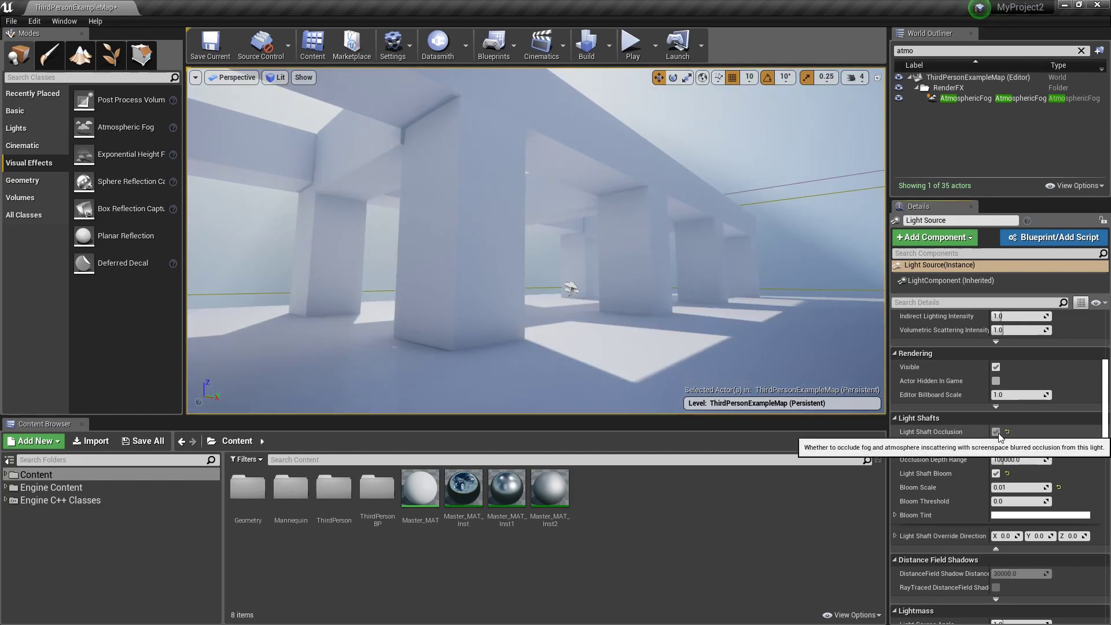
Raise the directional light's Bloom Scale to about 0.486 with Light Shaft Bloom enabled
right_drag(719, 280, 884, 408)
click(996, 473)
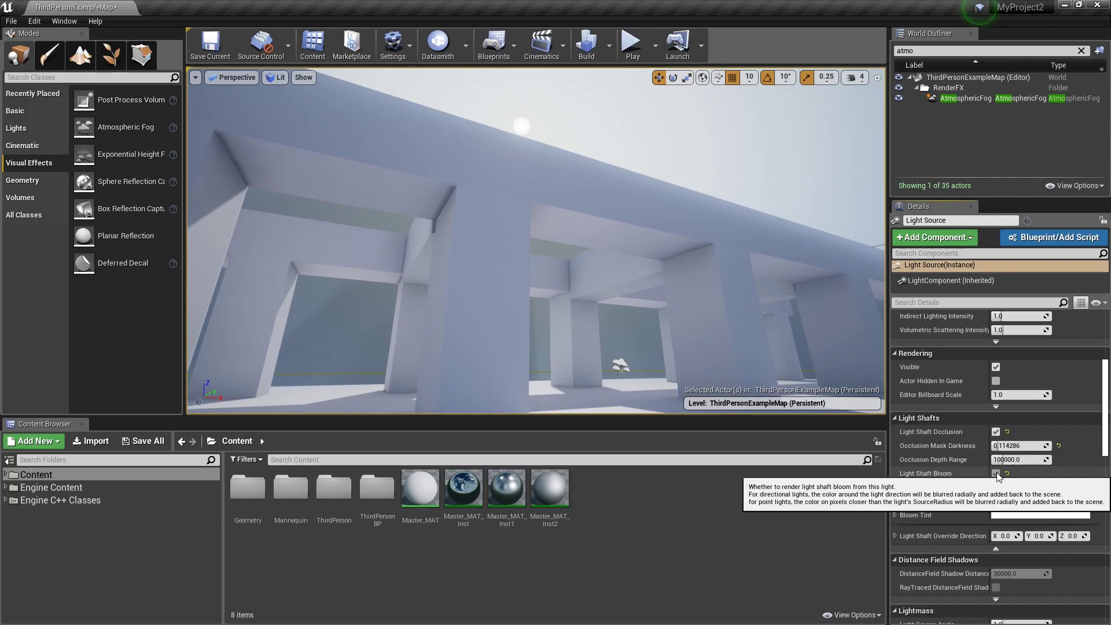
drag(1007, 484, 1021, 485)
right_drag(753, 324, 593, 379)
right_drag(614, 243, 602, 237)
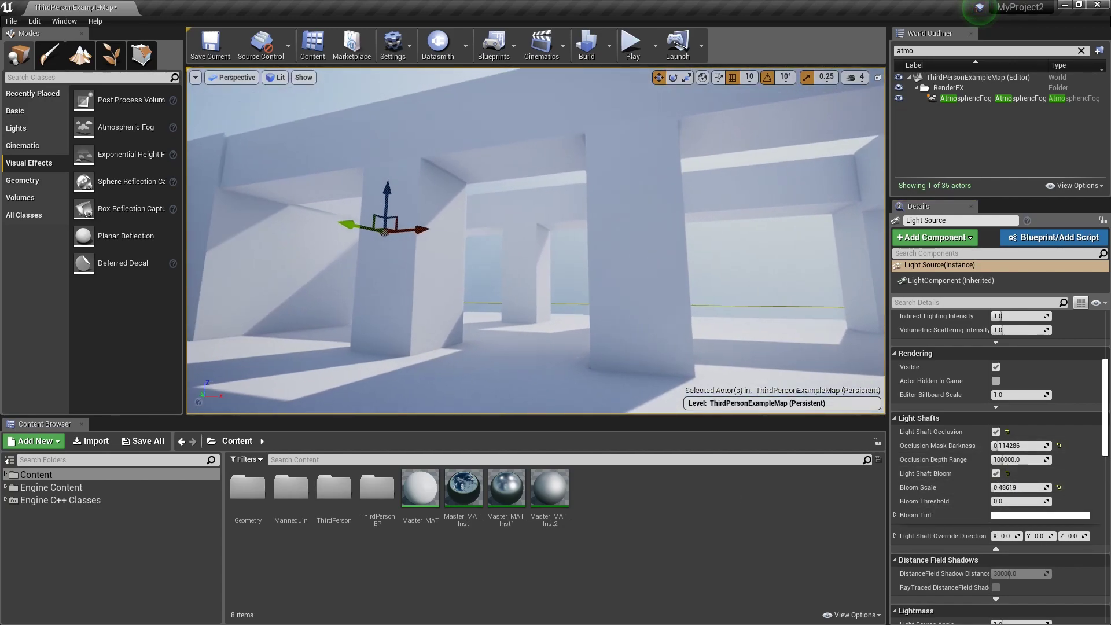
Compare the pillars and the sun above the roof edge with Light Shaft Bloom off and on, leaving it on
click(997, 474)
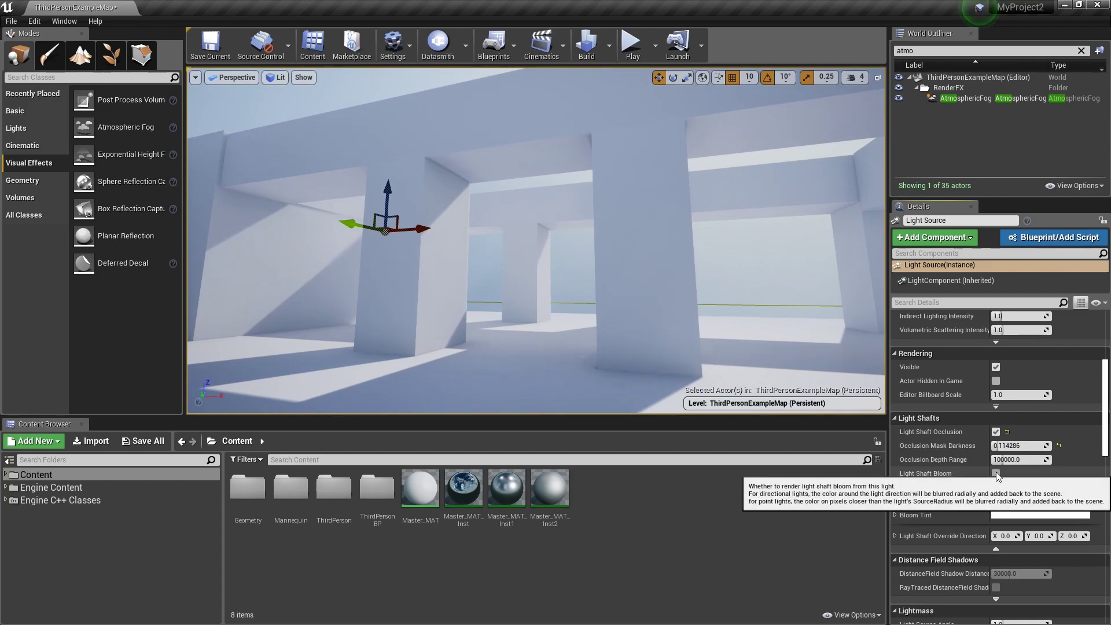
click(997, 474)
right_drag(636, 261, 769, 243)
right_drag(692, 301, 692, 295)
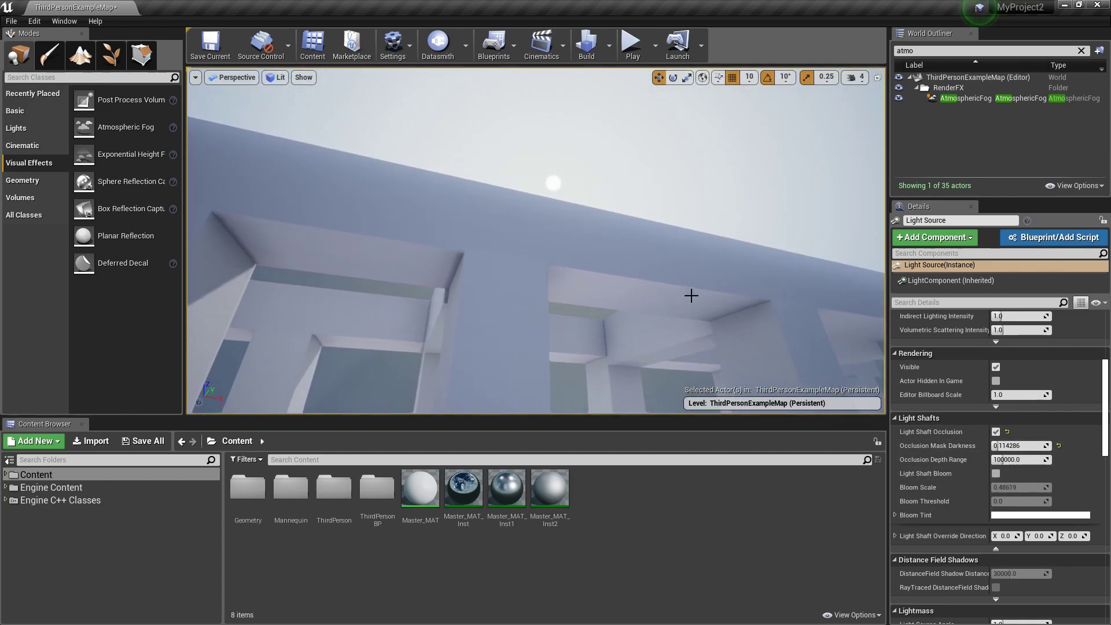
click(996, 473)
Set the directional light's Bloom Scale to 0.1
click(1019, 488)
text(0)
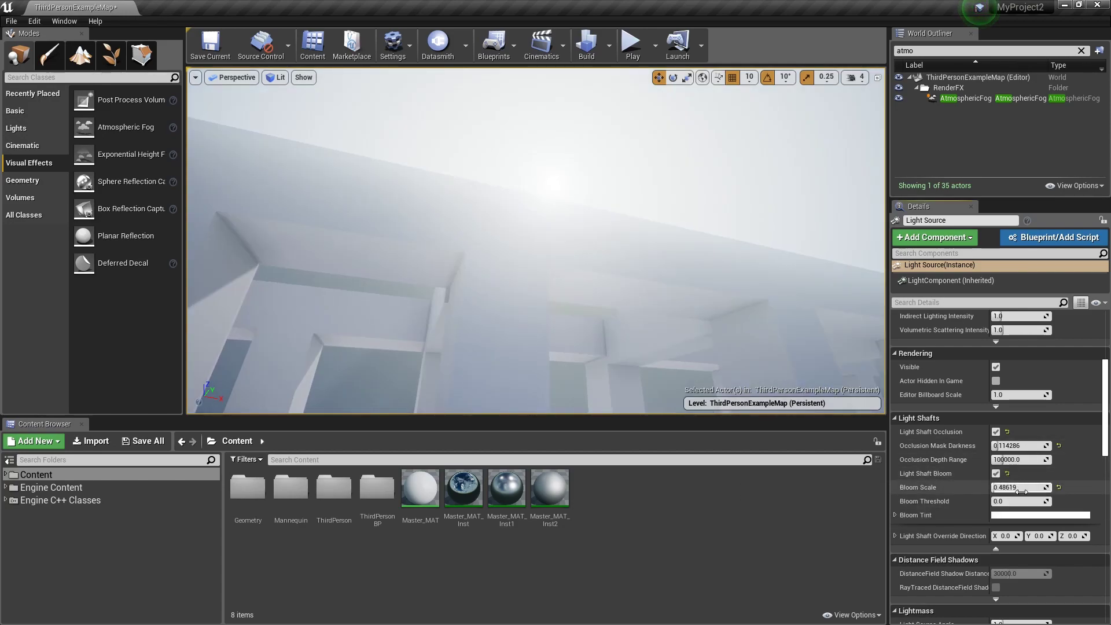
key(Return)
drag(1015, 488, 1014, 486)
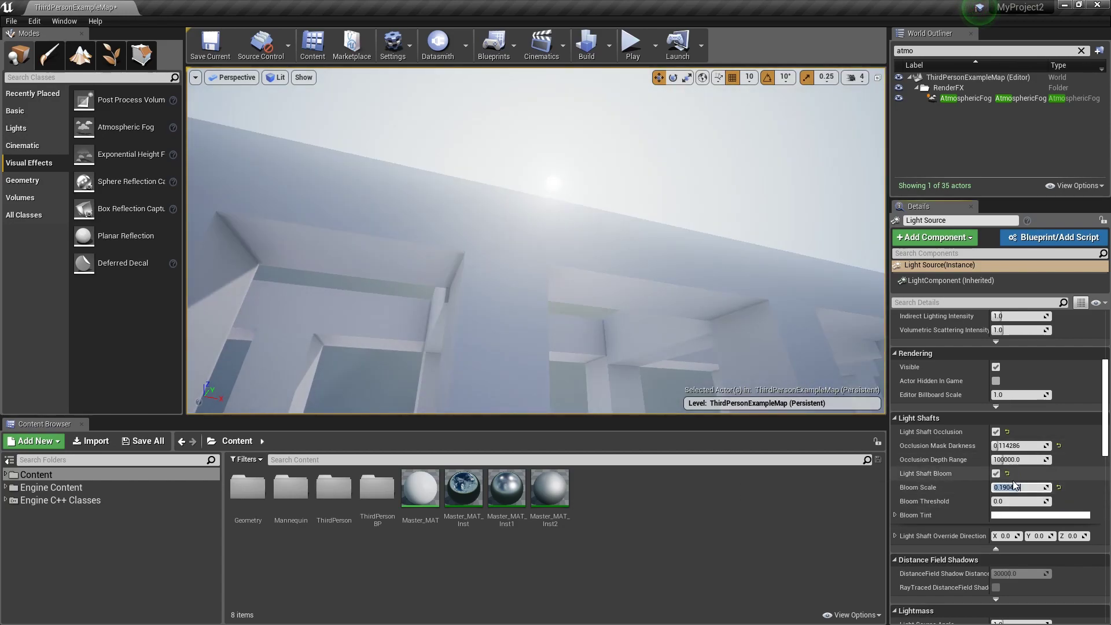
text(0.1)
key(Return)
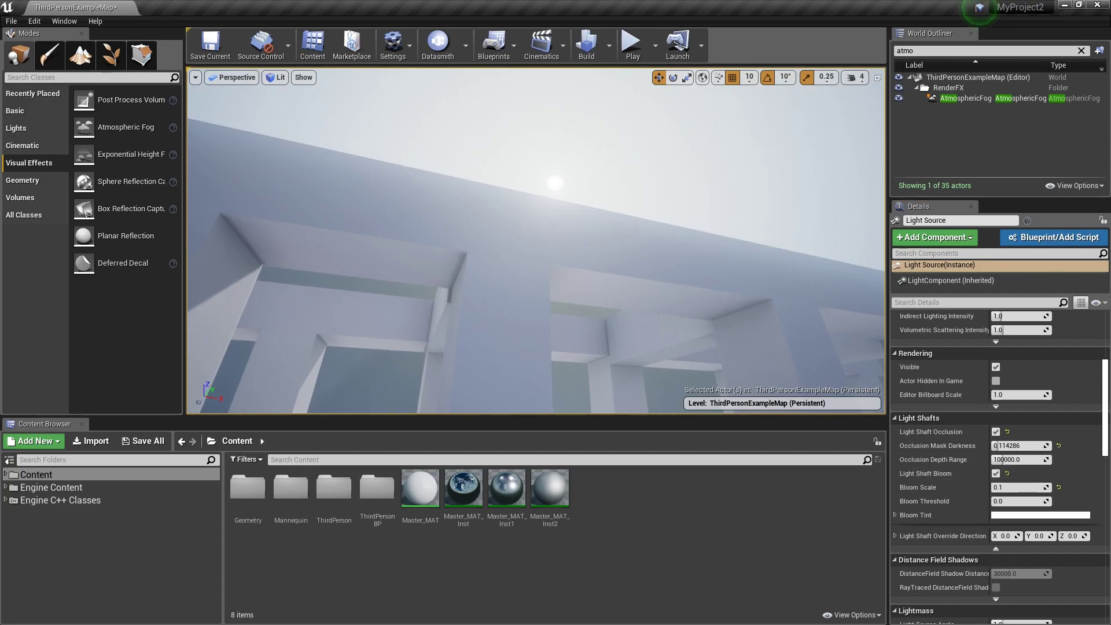
Examine the light shafts and fog around the colonnade from inside and outside the pillars
right_drag(536, 241, 555, 307)
key(w)
key(w)
key(d)
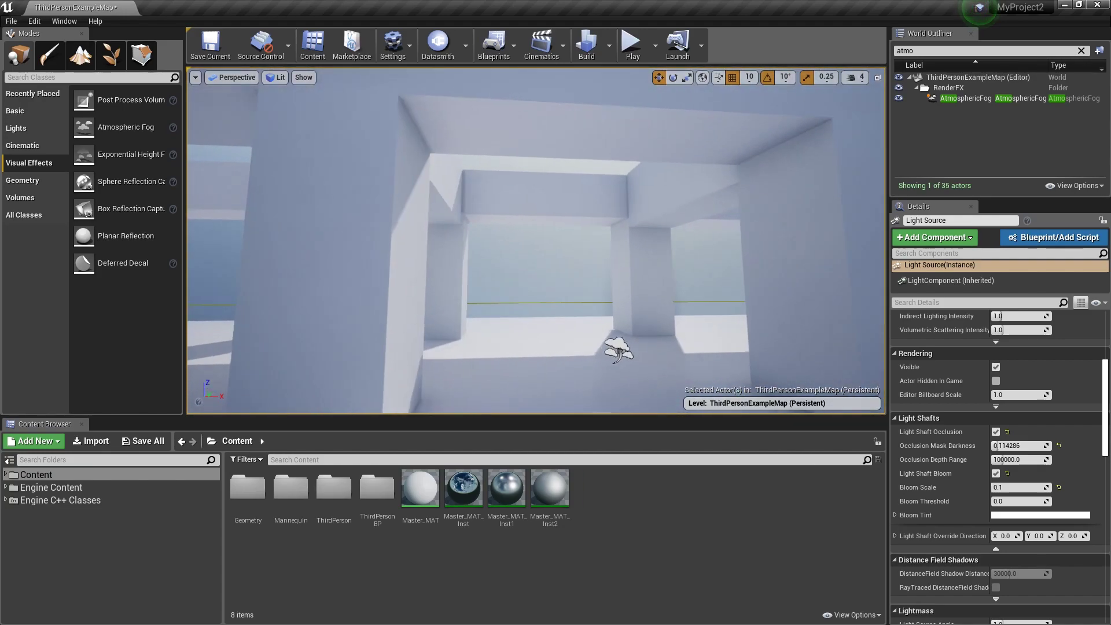
right_drag(605, 267, 623, 274)
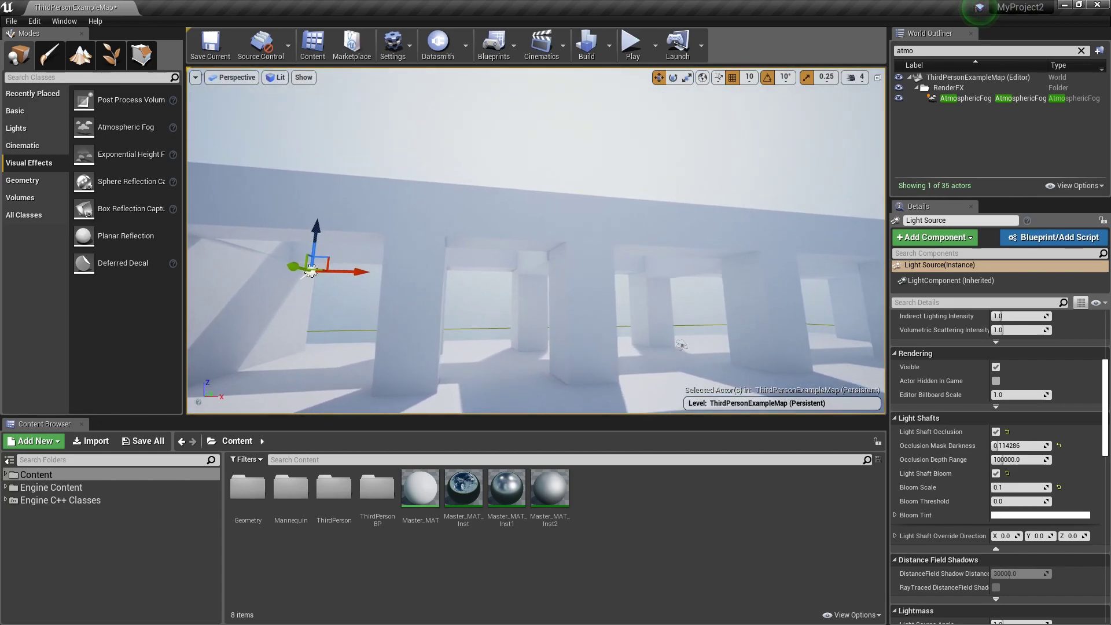
right_drag(622, 274, 607, 274)
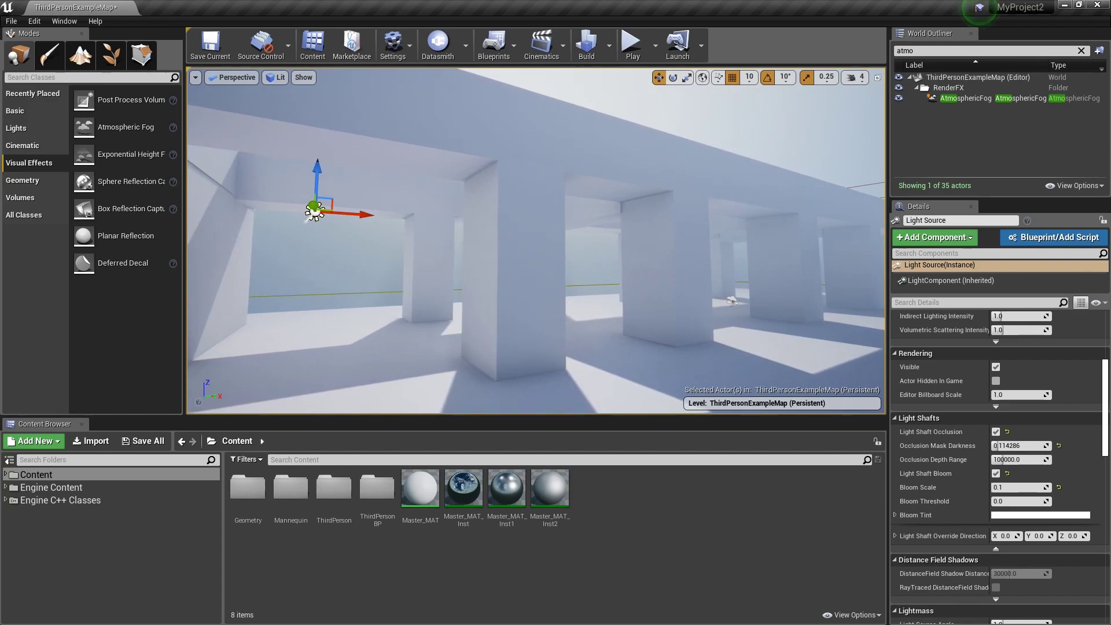